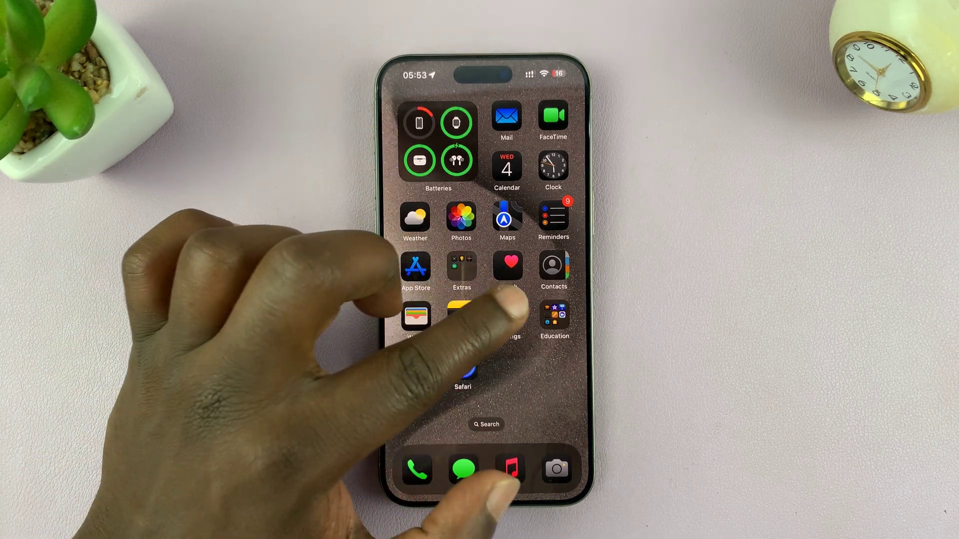
Open iPhone Storage and view WhatsApp's entry: 205.5 MB app, 12.41 GB of documents and data.
click(509, 315)
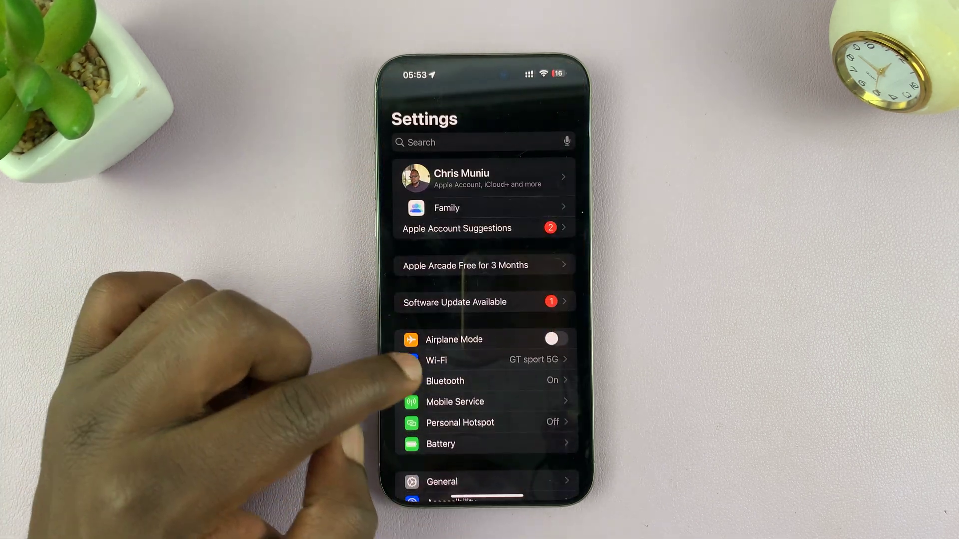
scroll(449, 359, down, 6)
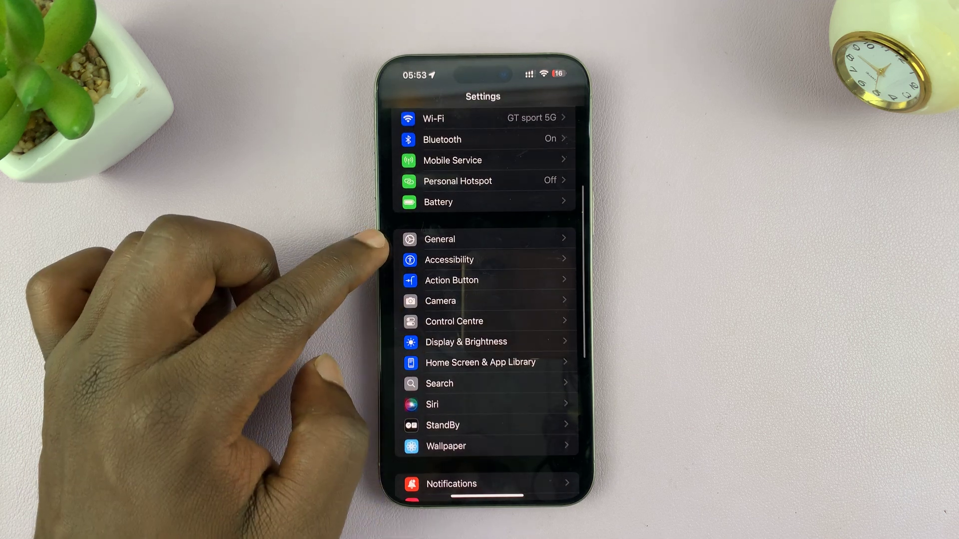
click(442, 239)
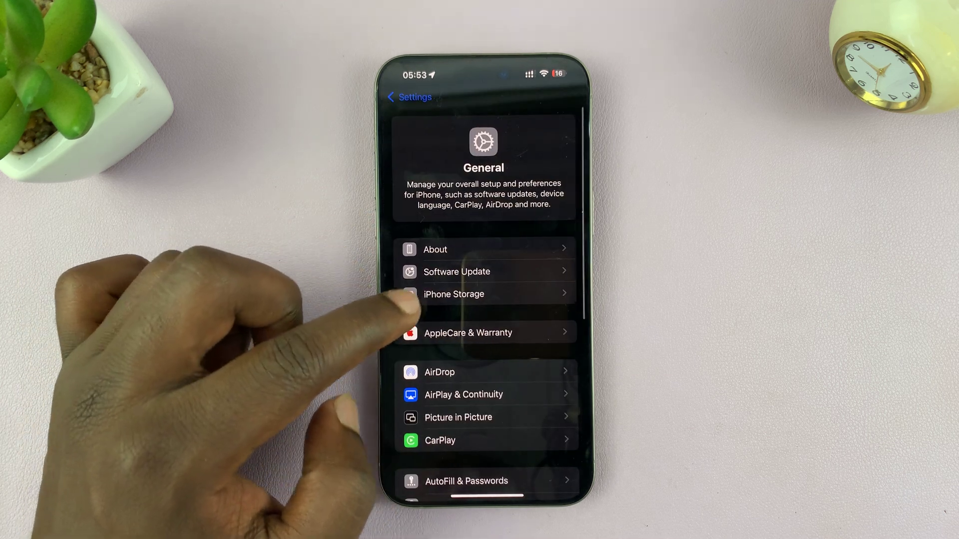
click(465, 293)
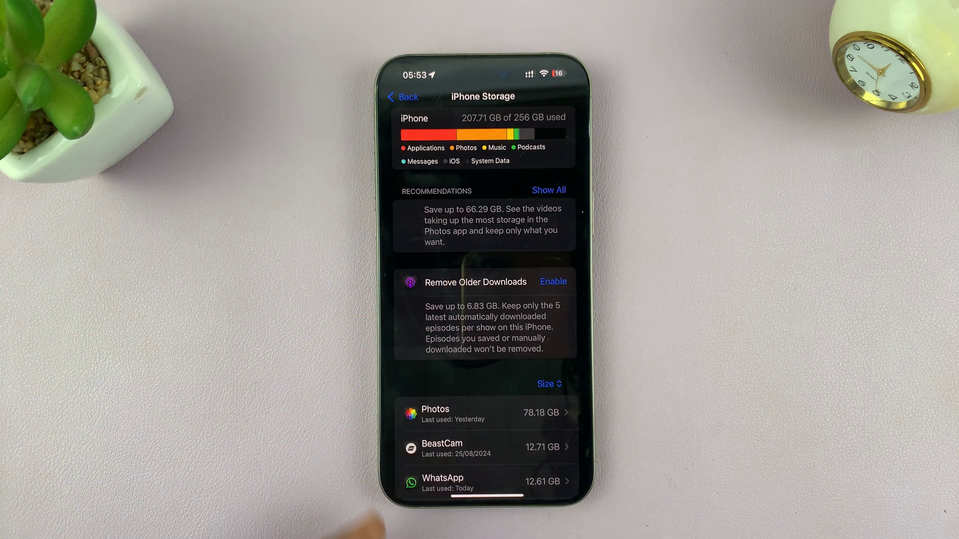
scroll(449, 412, down, 3)
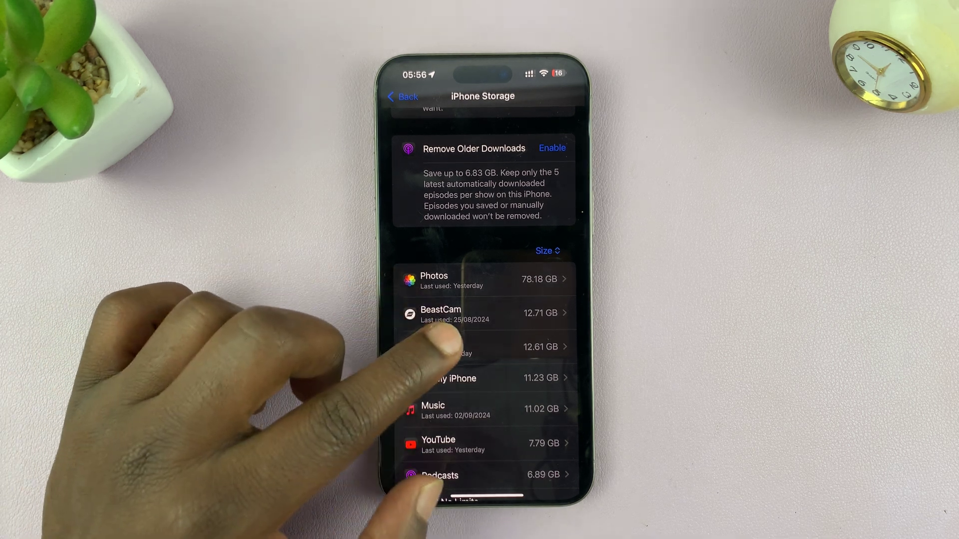
click(449, 346)
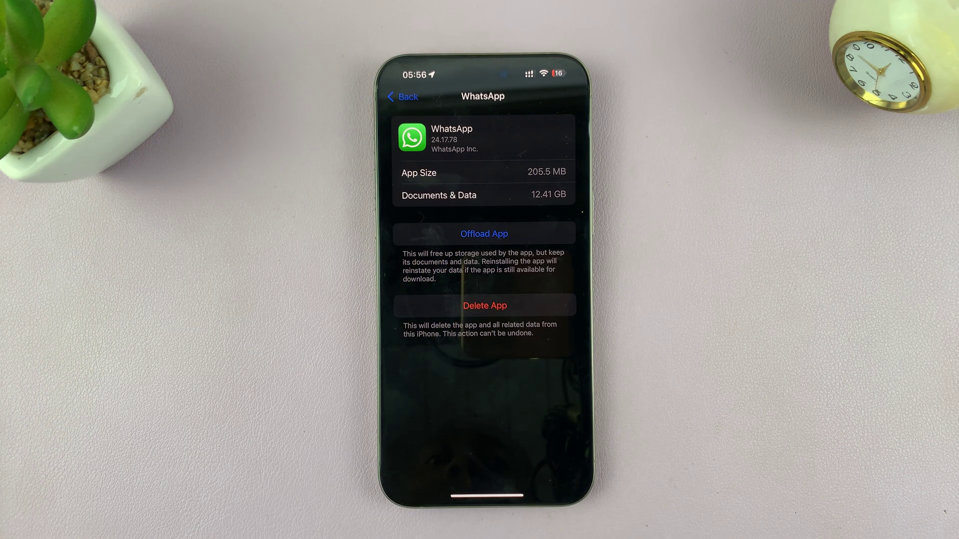
Return to the home screen, find WhatsApp across the pages, and launch it.
drag(483, 496, 480, 375)
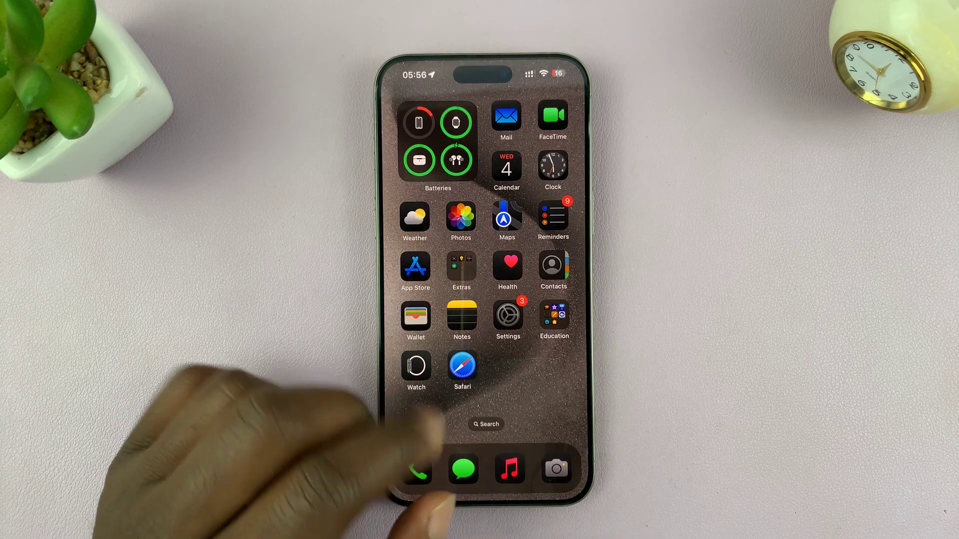
drag(524, 338, 419, 337)
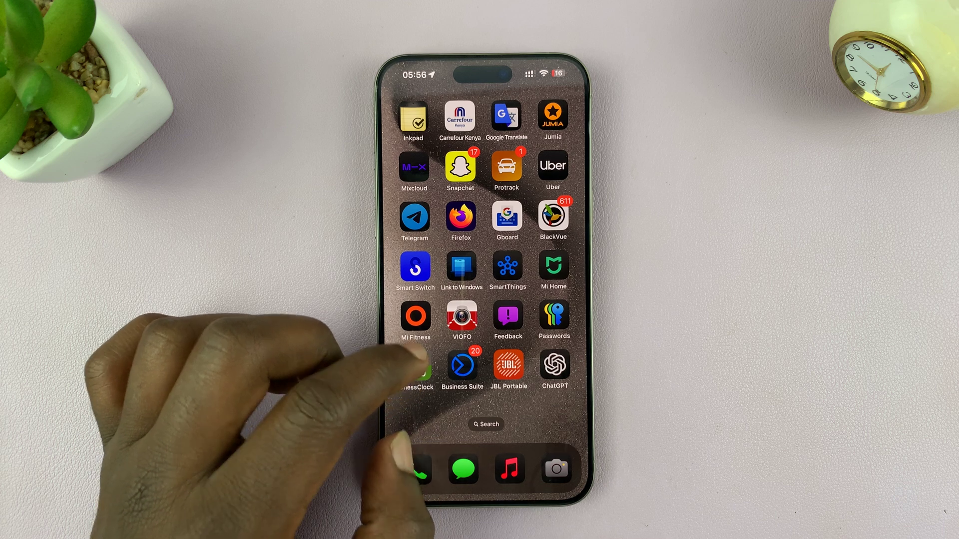
drag(420, 360, 539, 359)
mouse_move(419, 359)
mouse_down()
mouse_move(540, 360)
mouse_move(420, 359)
mouse_up()
drag(540, 360, 419, 359)
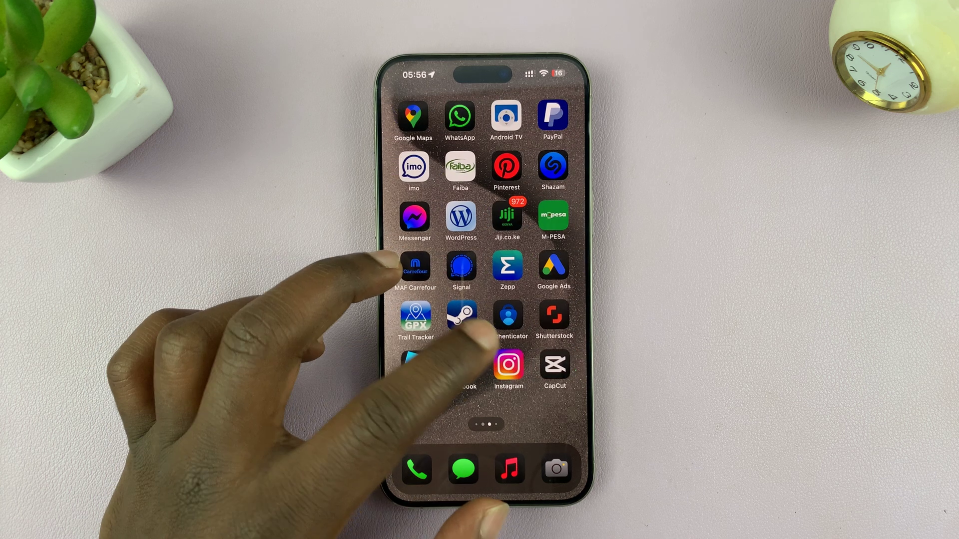
click(459, 117)
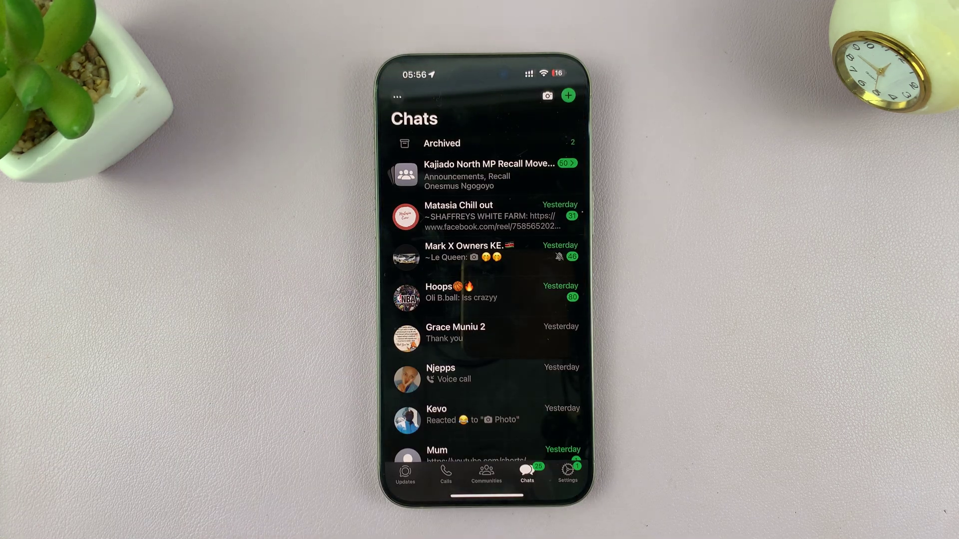
Go to WhatsApp Settings > Storage and data > Manage storage, showing 11.32 GB used.
click(567, 472)
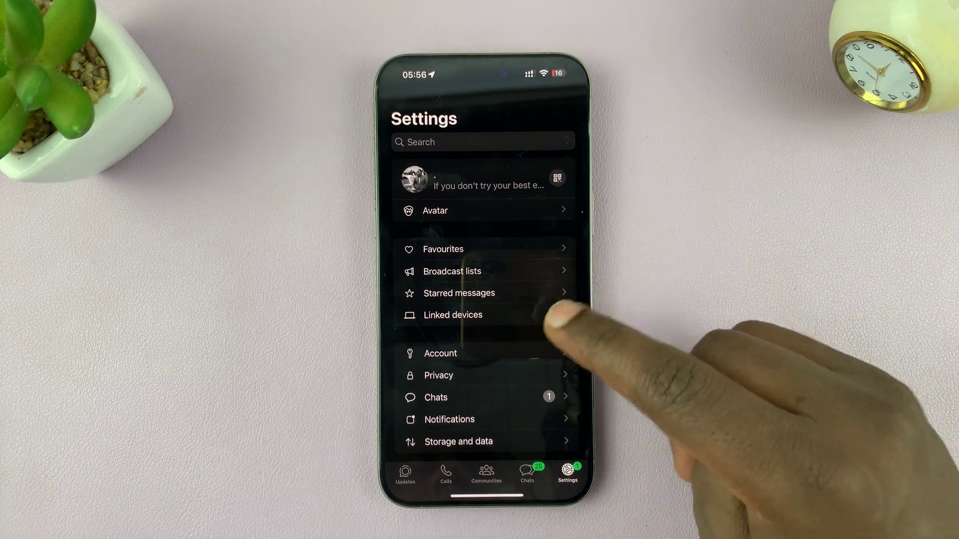
scroll(554, 315, down, 2)
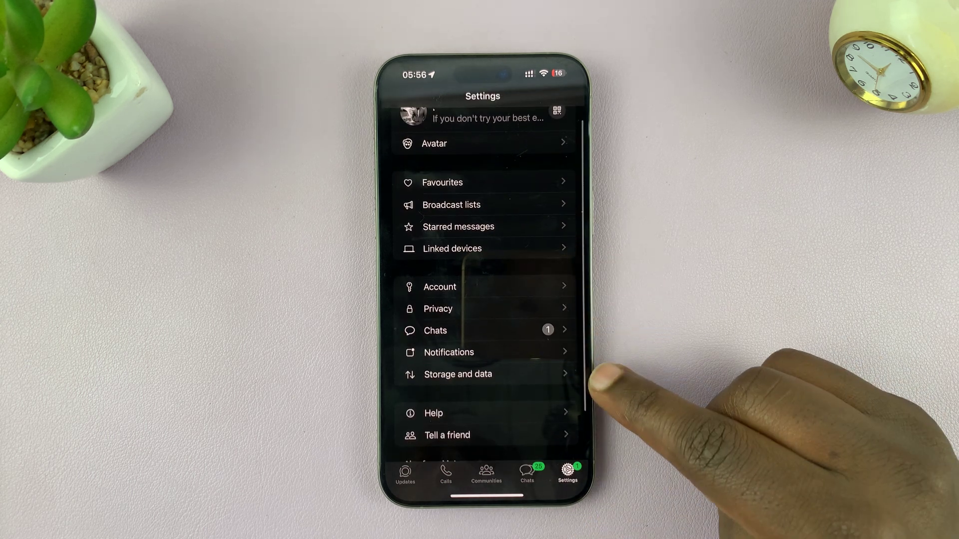
click(555, 374)
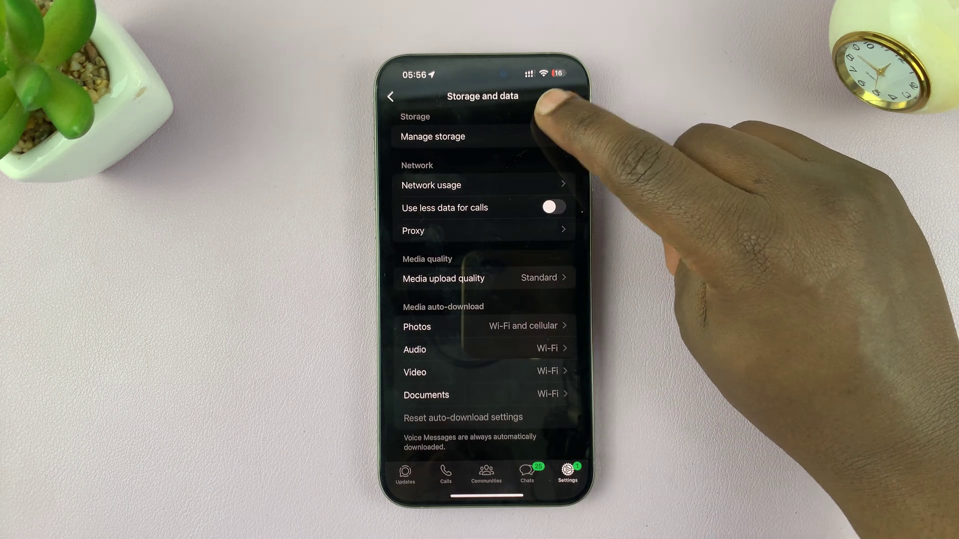
click(554, 136)
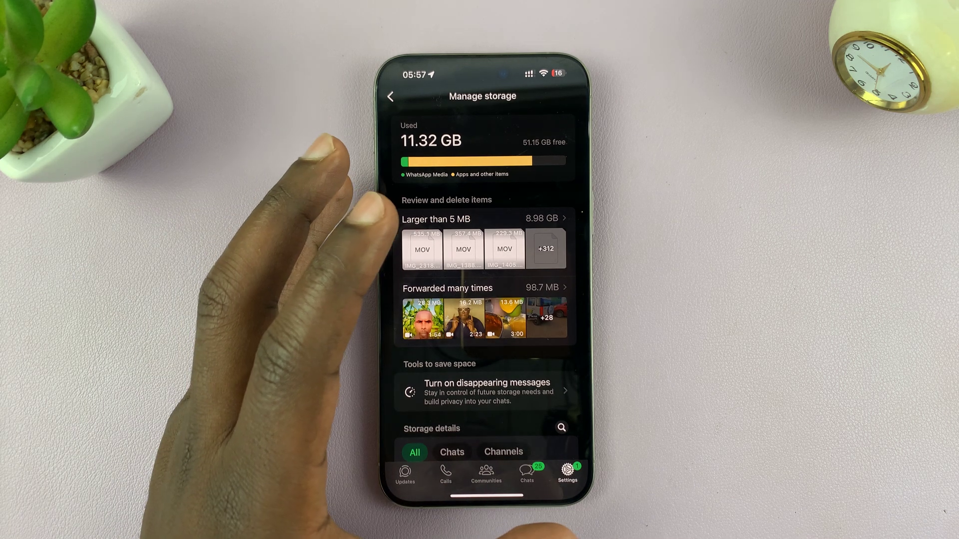
scroll(449, 360, down, 3)
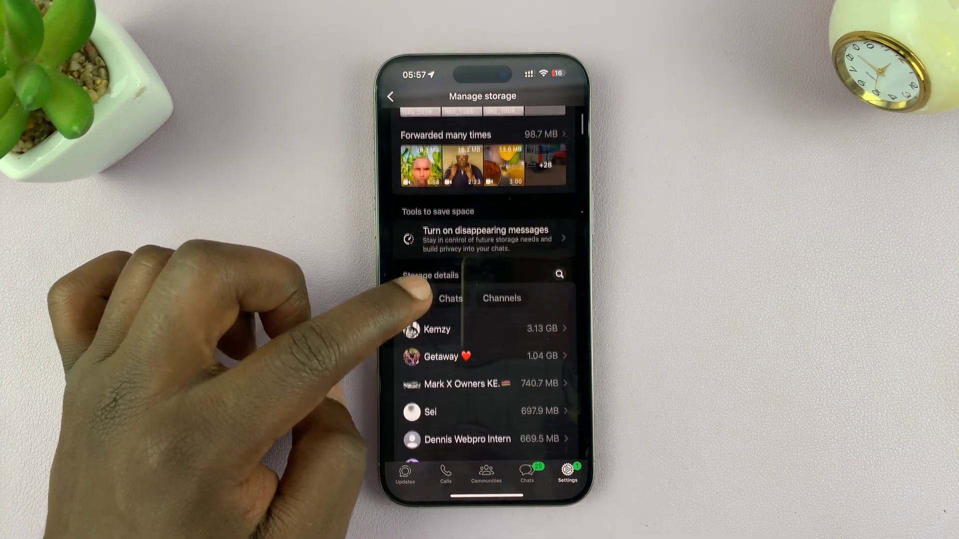
scroll(449, 300, up, 3)
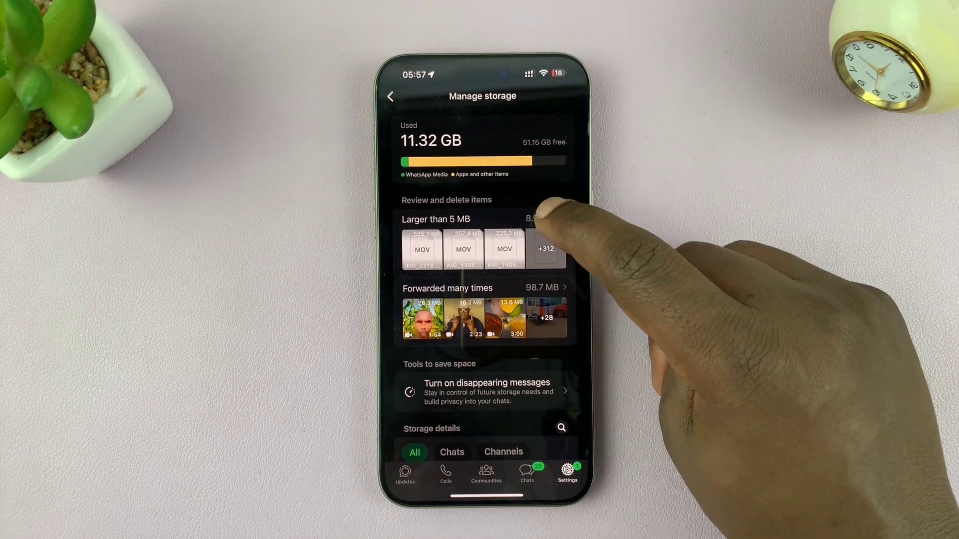
Delete twelve of the largest files in the 'Larger than 5 MB' list.
click(539, 219)
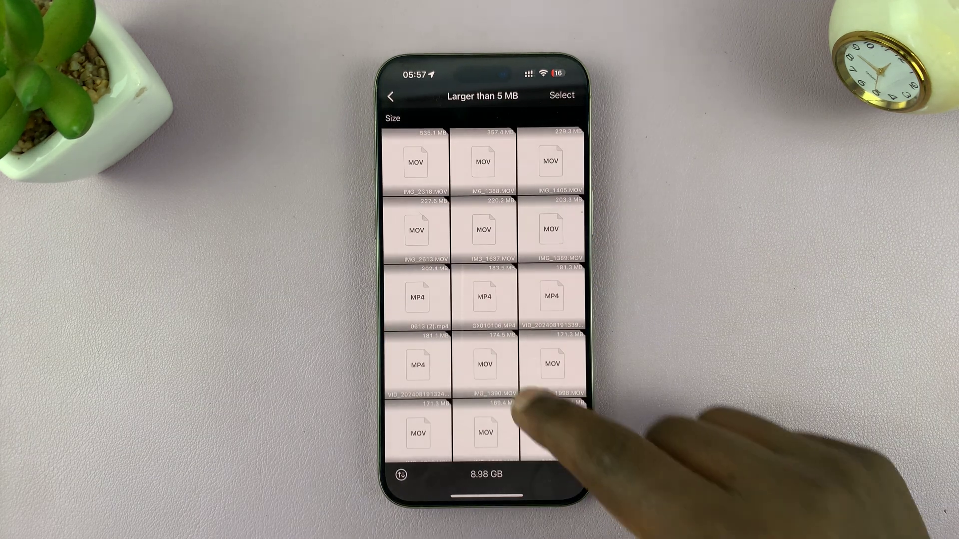
scroll(524, 337, down, 5)
scroll(525, 337, up, 5)
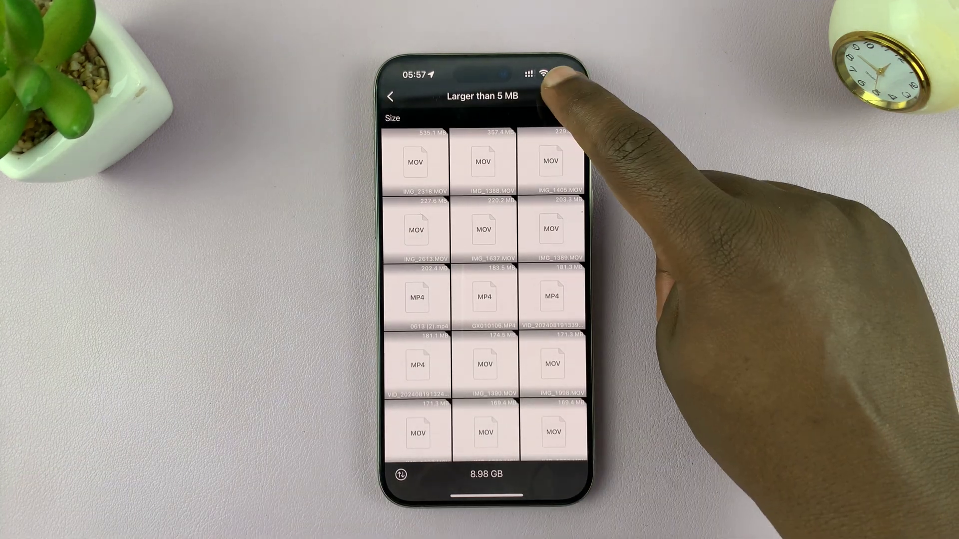
click(558, 90)
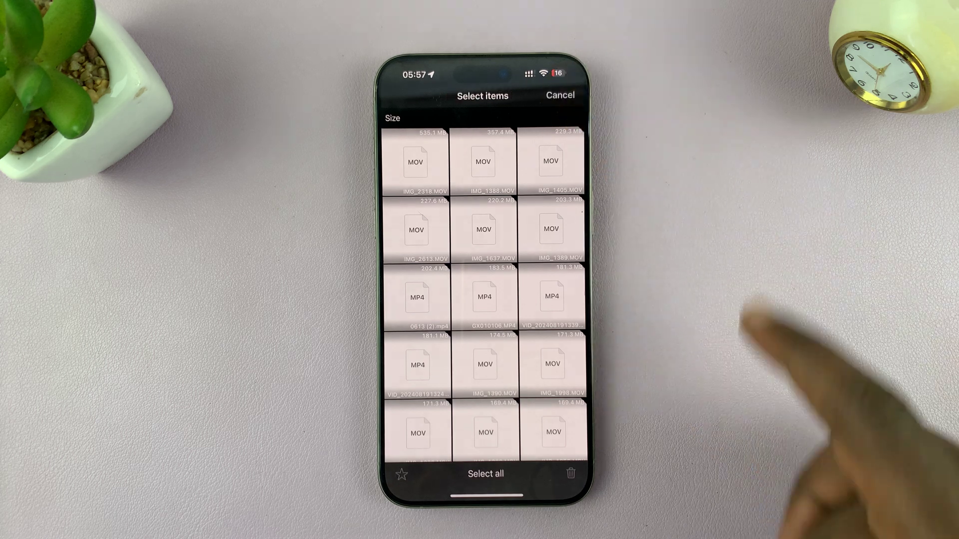
click(483, 228)
click(417, 228)
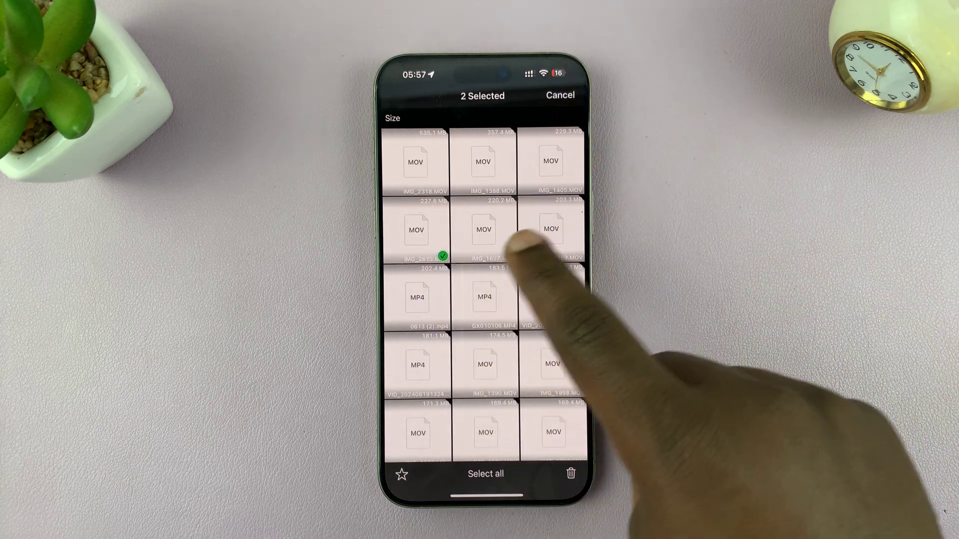
click(551, 228)
click(416, 296)
click(485, 296)
click(551, 296)
click(552, 364)
click(486, 365)
click(418, 364)
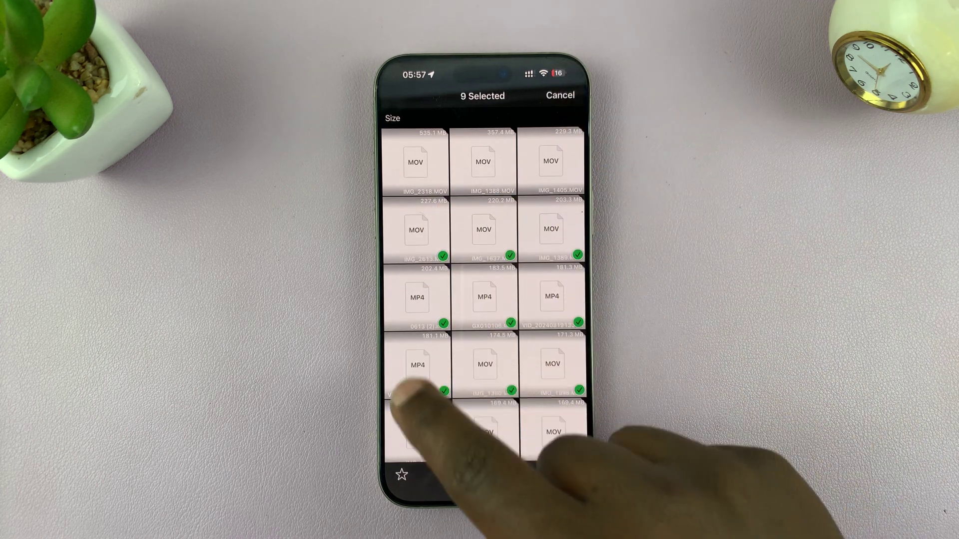
click(418, 433)
click(485, 433)
click(552, 433)
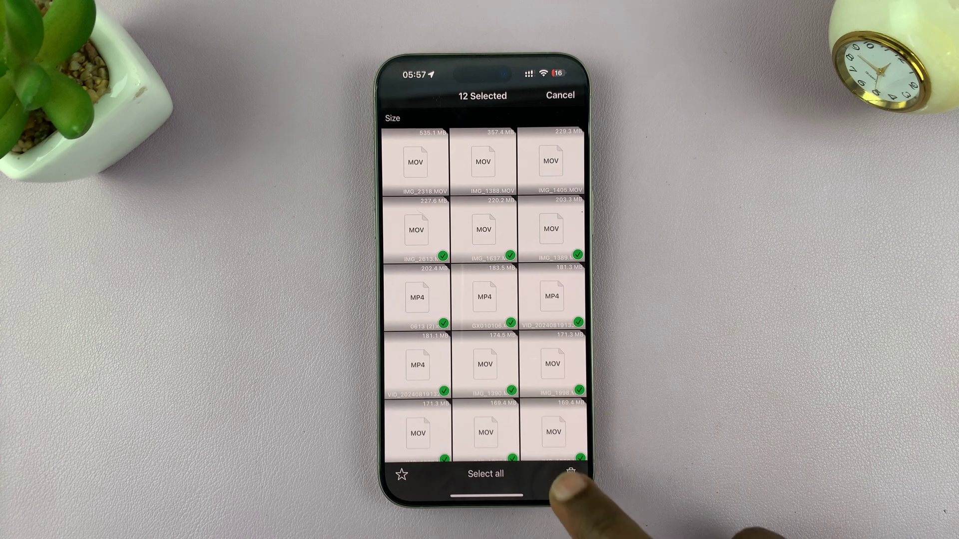
click(570, 474)
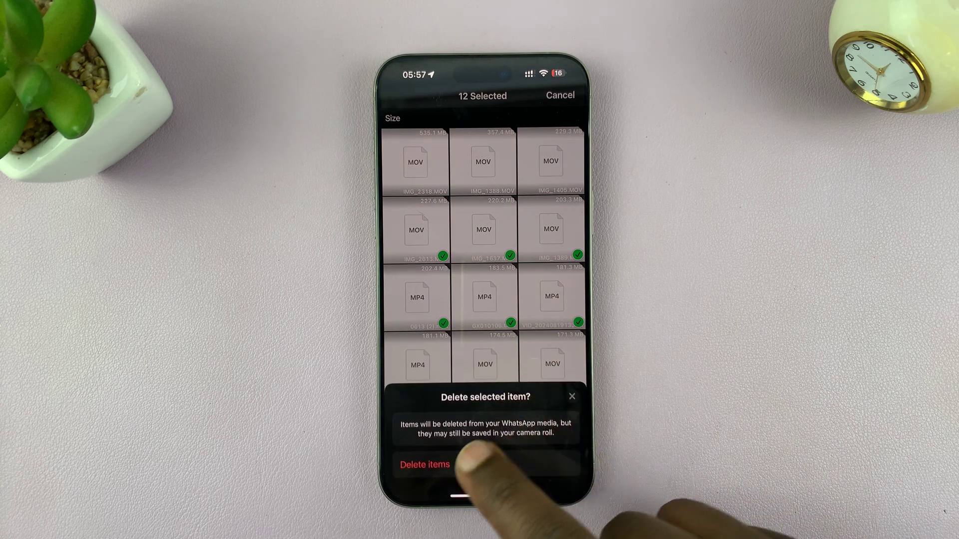
click(425, 465)
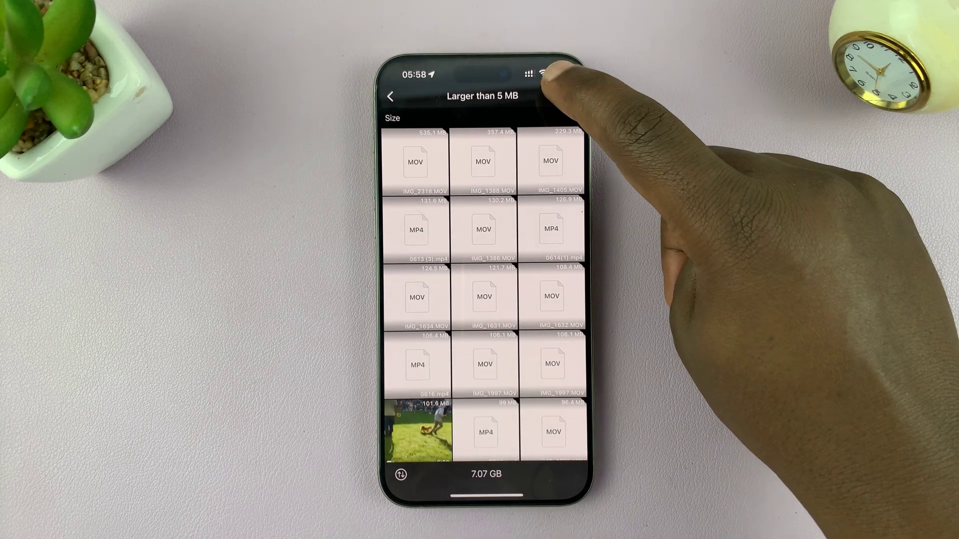
Select all 304 large files, then cancel without deleting, leaving 7.07 GB.
click(562, 96)
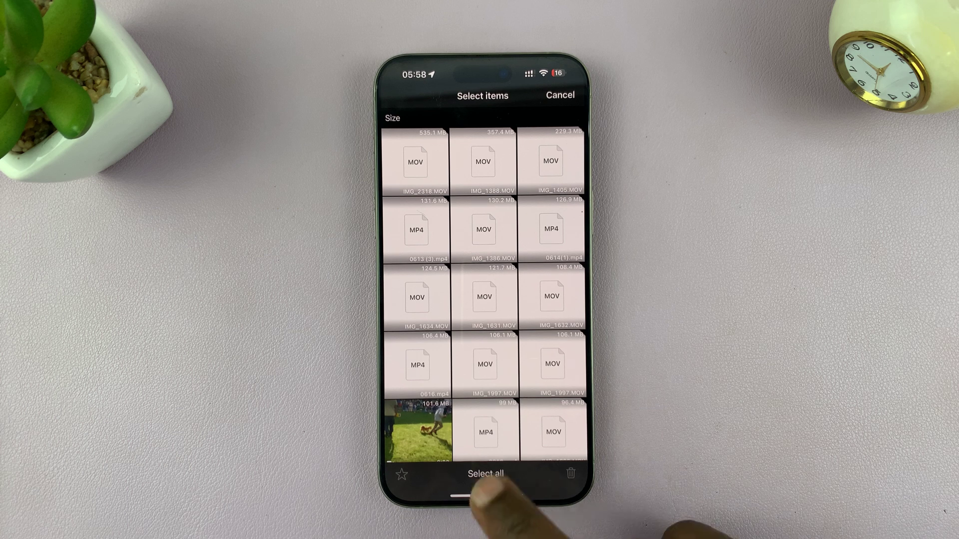
click(419, 474)
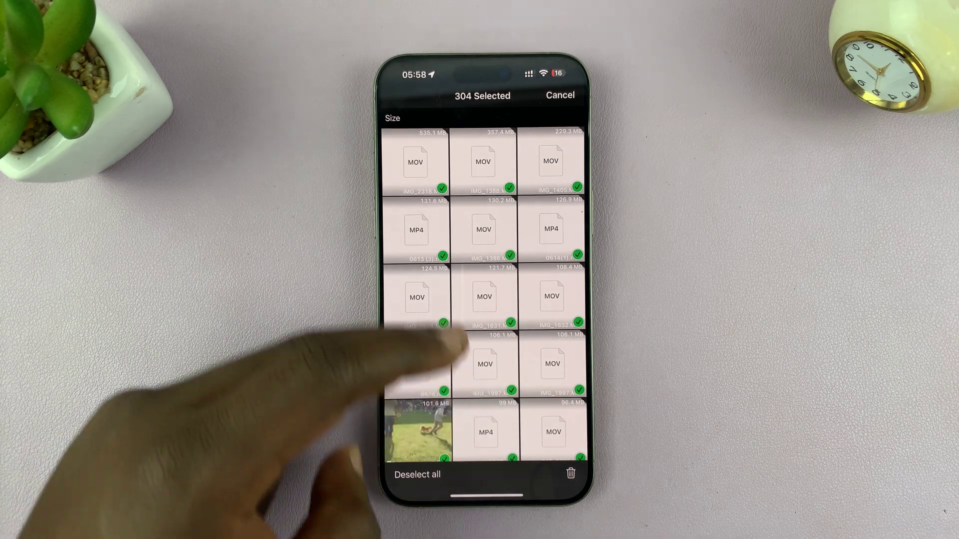
drag(437, 329, 397, 203)
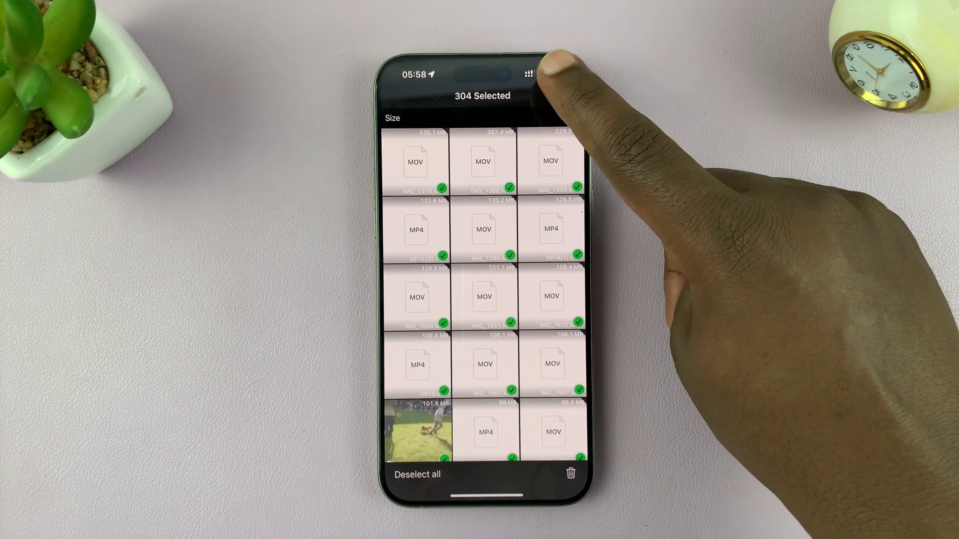
click(561, 96)
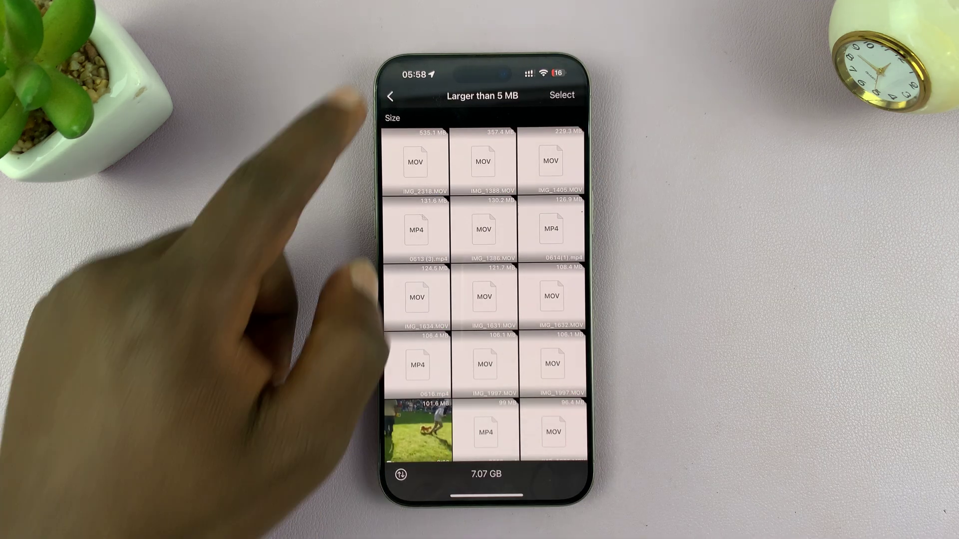
click(390, 96)
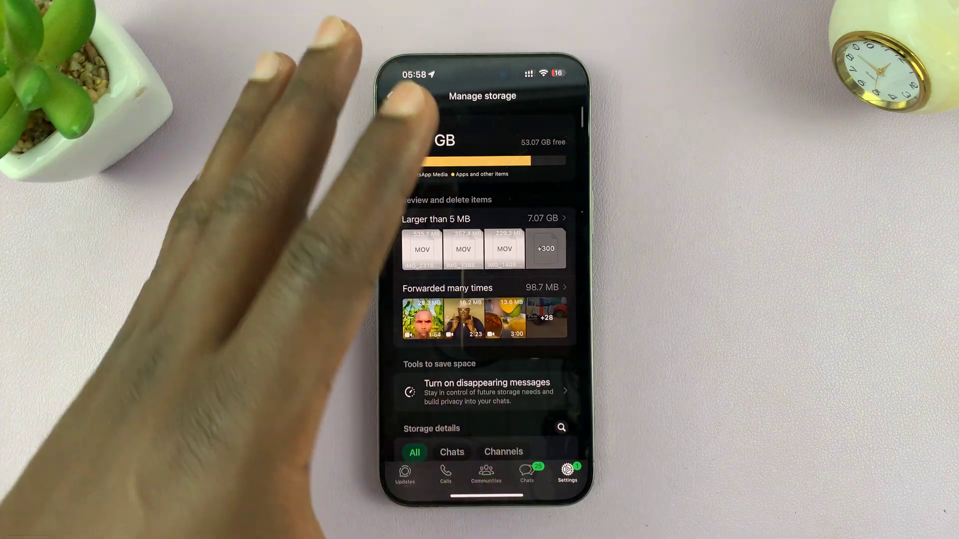
scroll(420, 375, down, 2)
scroll(420, 337, down, 3)
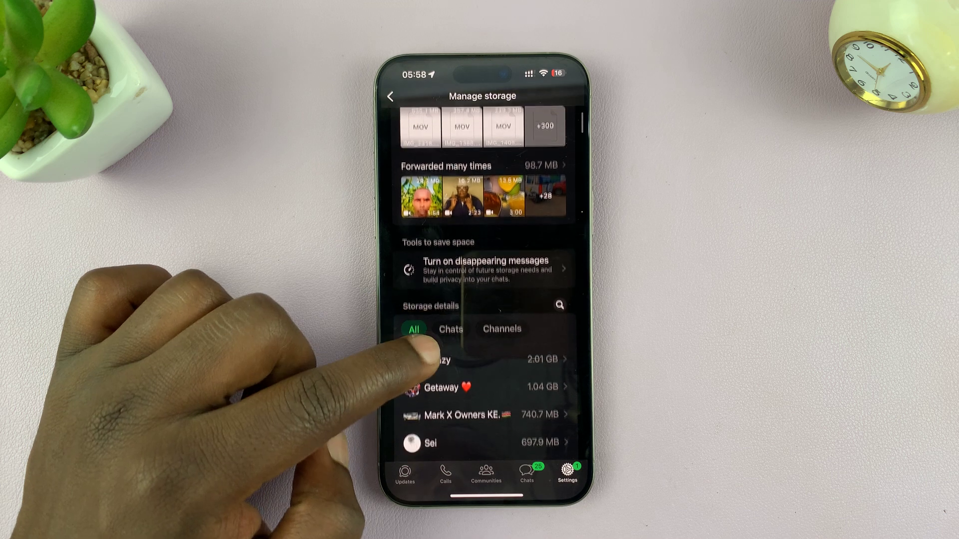
scroll(419, 390, down, 1)
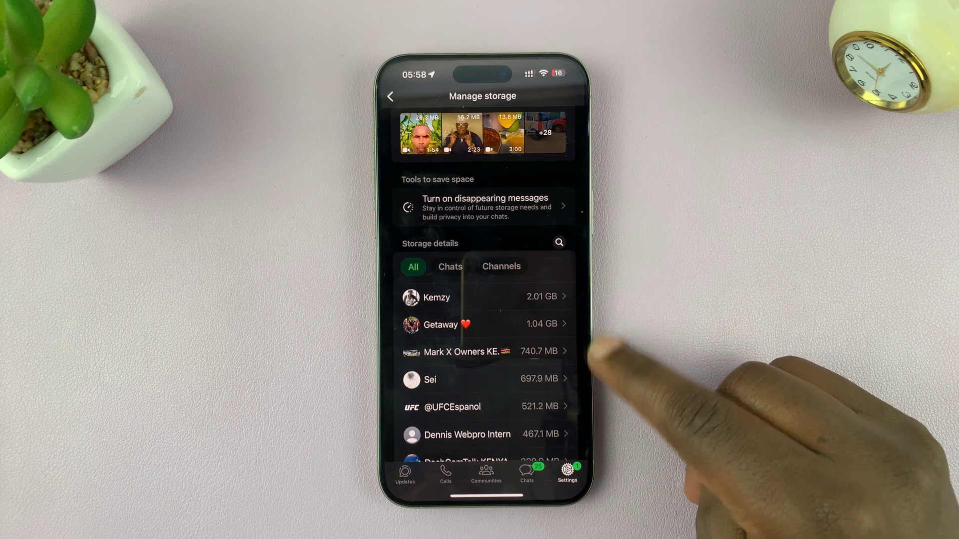
Open Kemzy's stored media and tick several videos, including the 96.4 MB one.
click(532, 297)
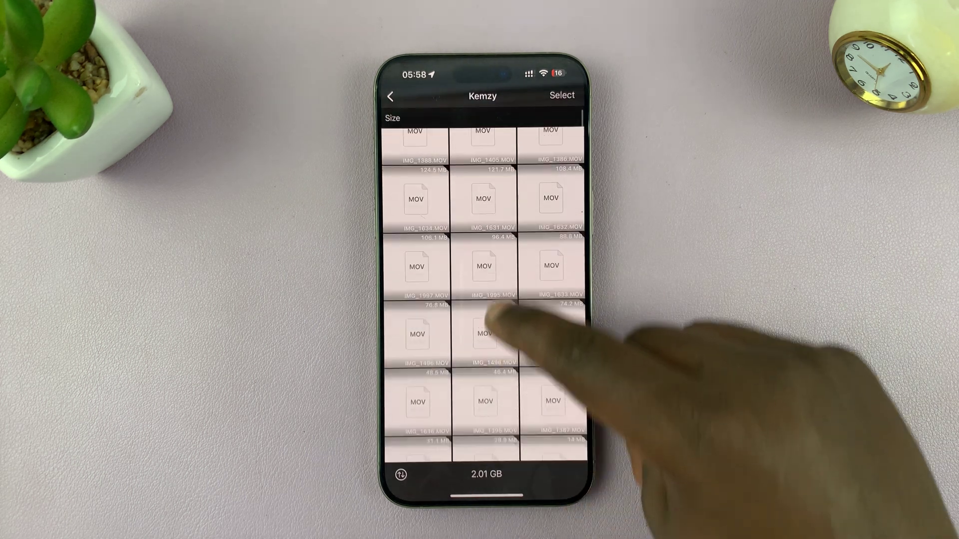
scroll(485, 300, down, 2)
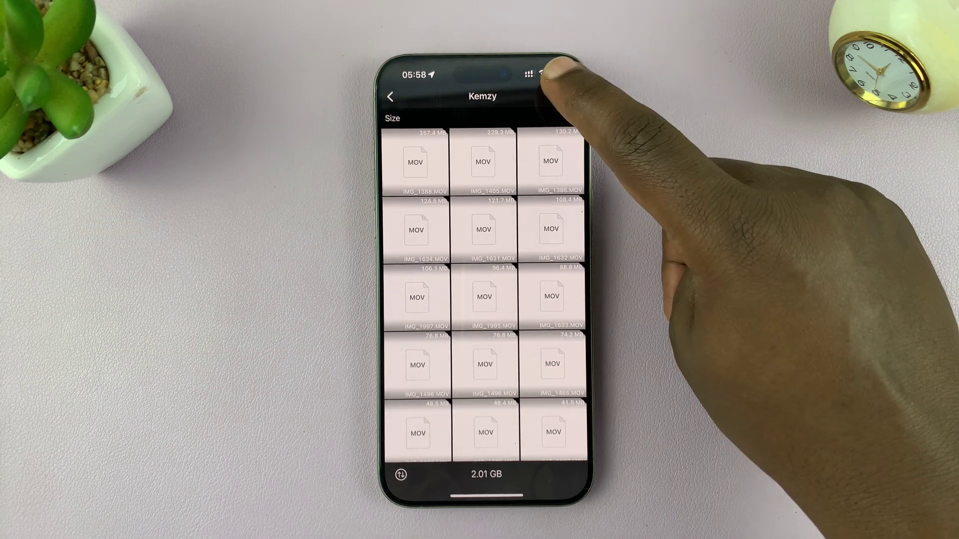
click(558, 97)
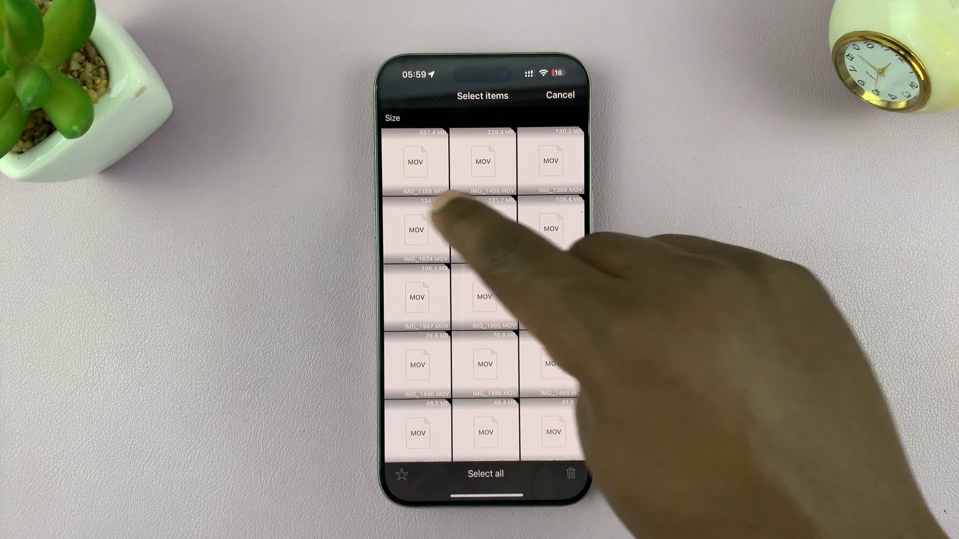
click(416, 230)
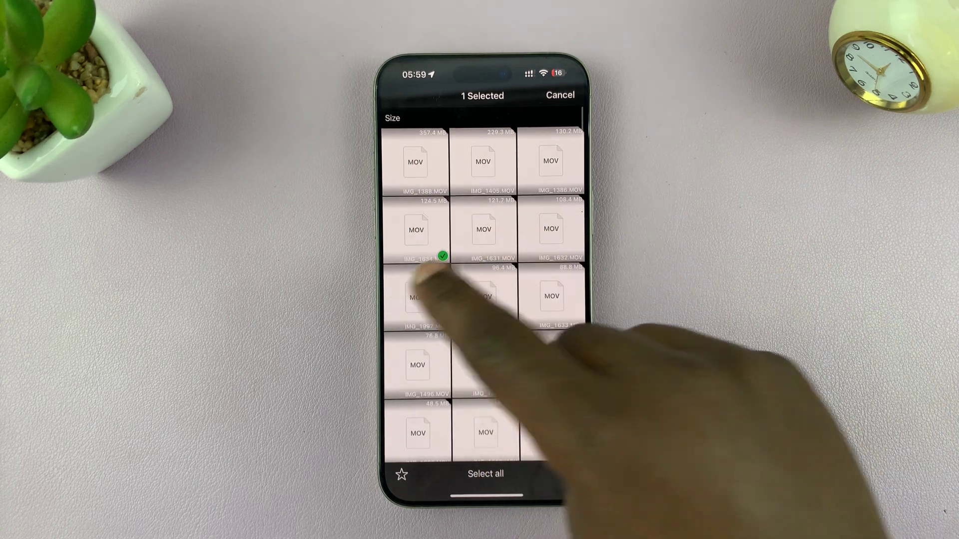
click(416, 298)
click(551, 296)
click(551, 228)
click(483, 161)
click(484, 296)
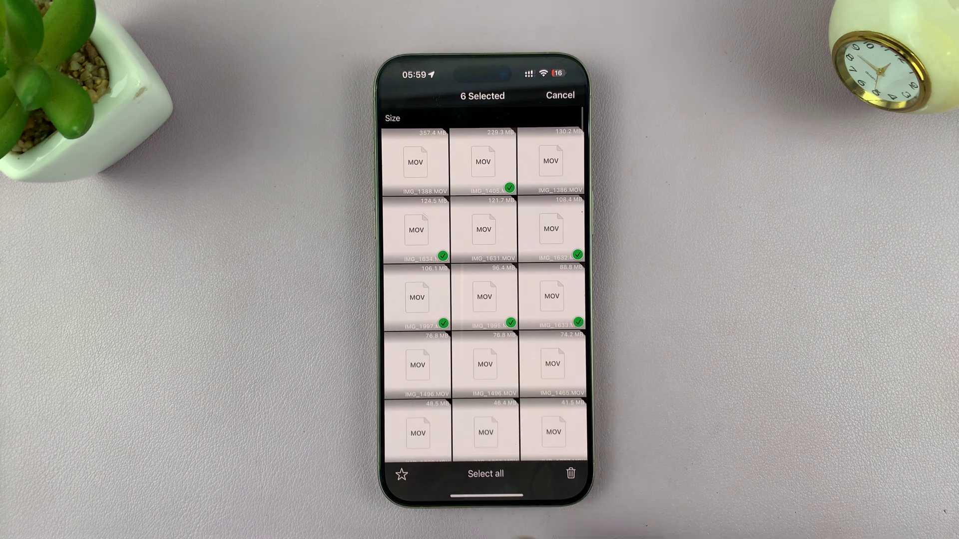
Delete all 165 Kemzy media items with any copies, then return to Manage storage.
click(480, 473)
click(571, 473)
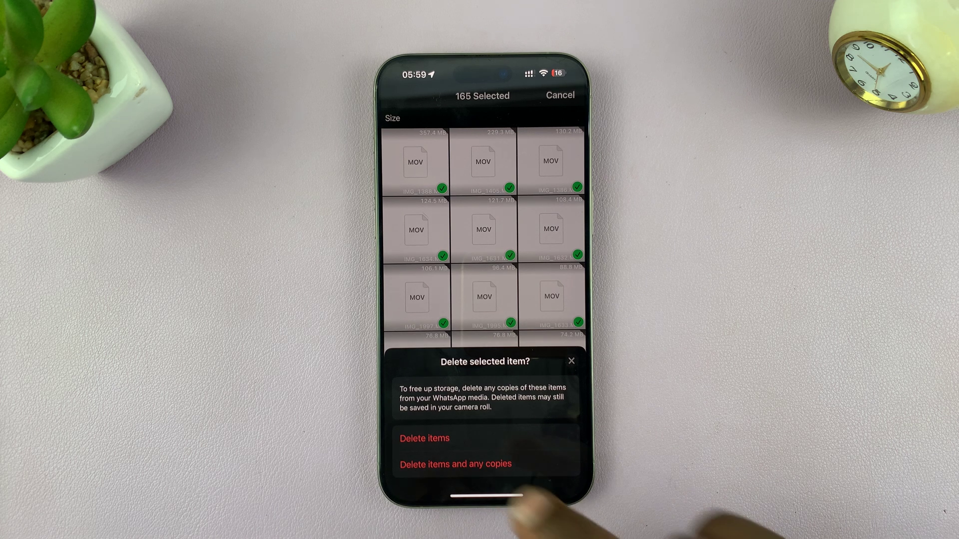
click(500, 465)
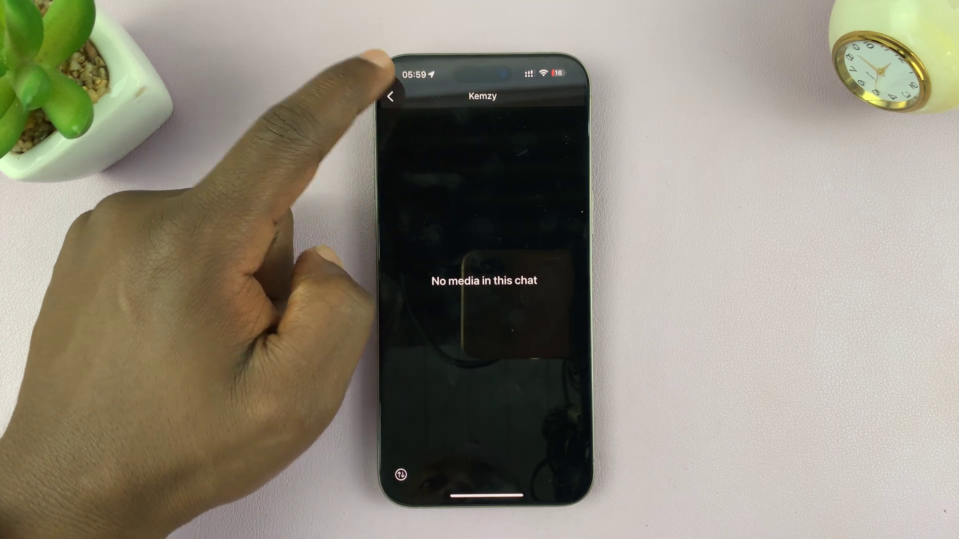
click(390, 97)
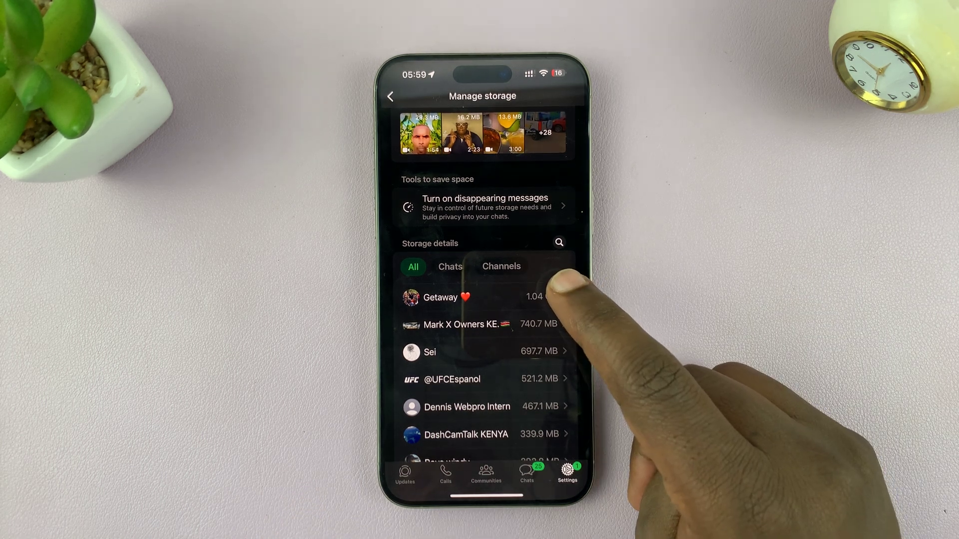
Open Getaway's stored media and tick several videos for deletion.
click(536, 298)
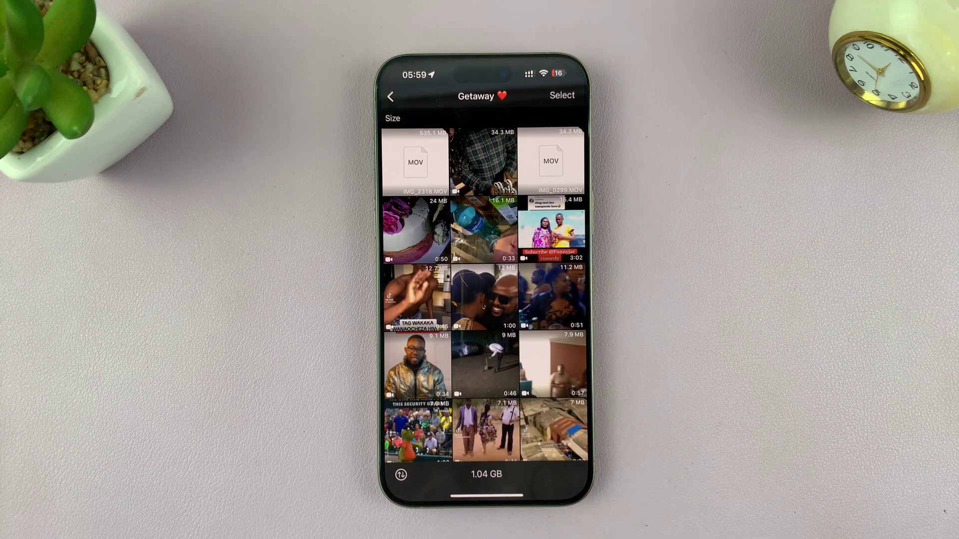
click(560, 95)
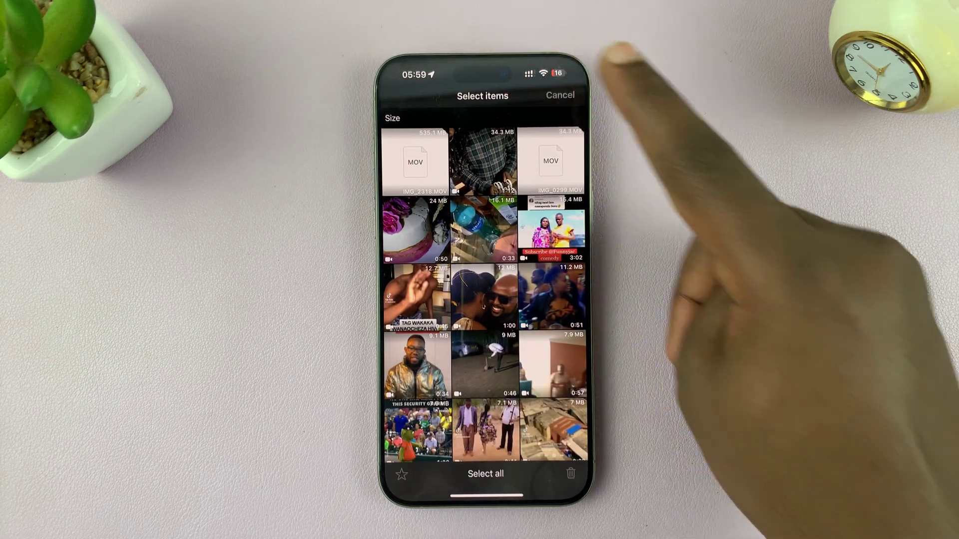
click(415, 298)
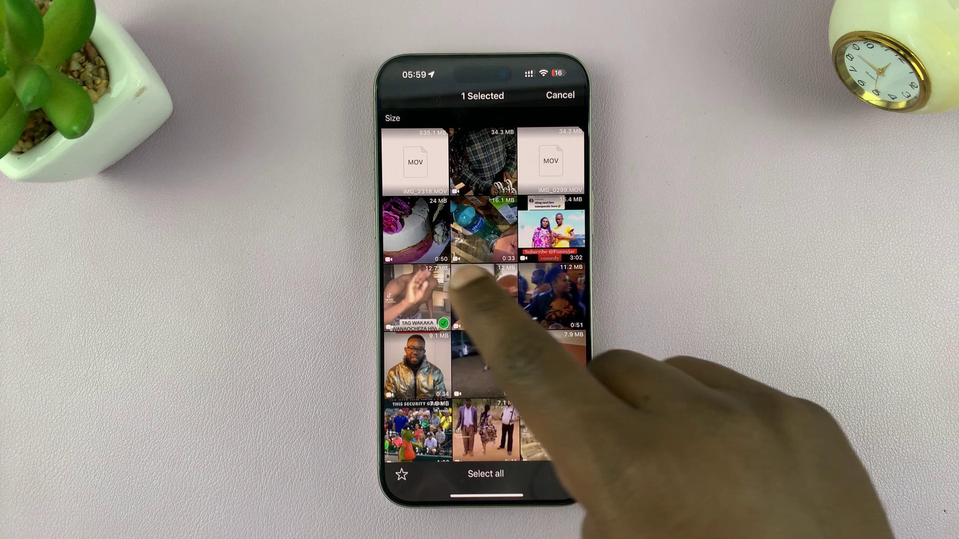
click(485, 297)
click(553, 297)
click(553, 365)
click(485, 365)
click(416, 365)
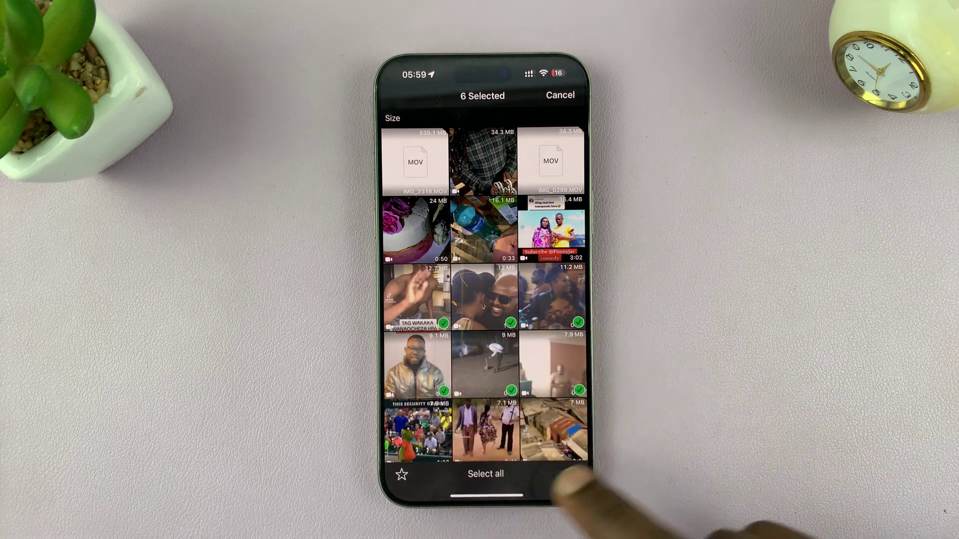
Delete all 220 Getaway media items with any copies, then return to Manage storage.
click(486, 474)
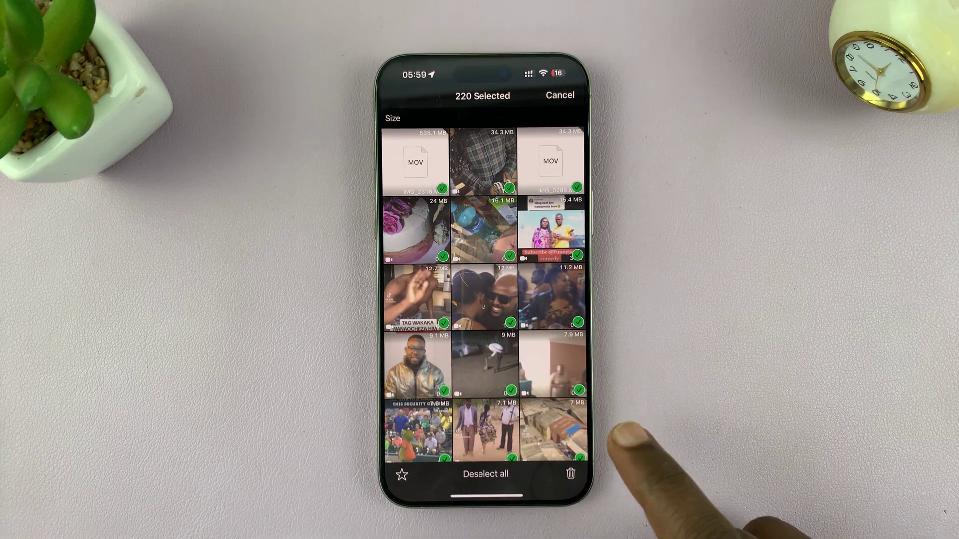
click(578, 474)
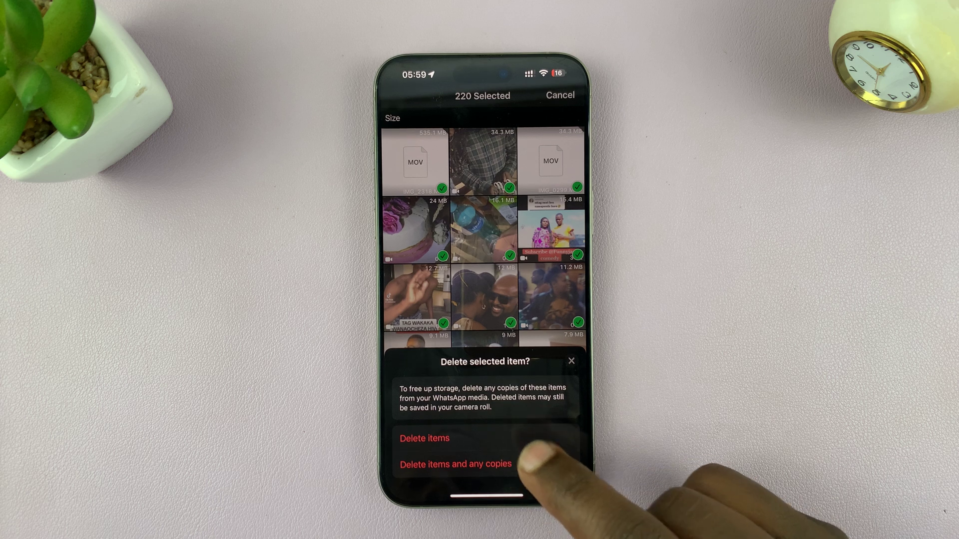
click(485, 464)
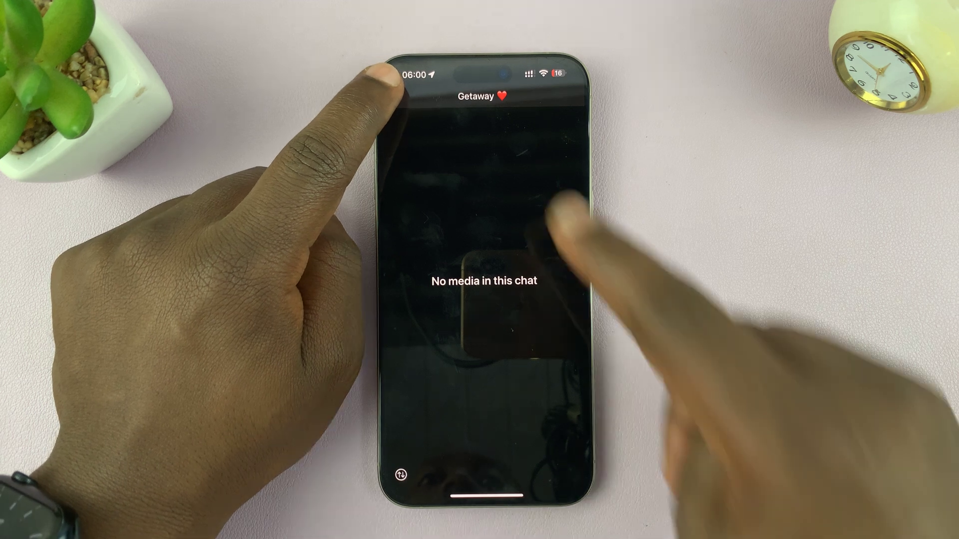
click(389, 97)
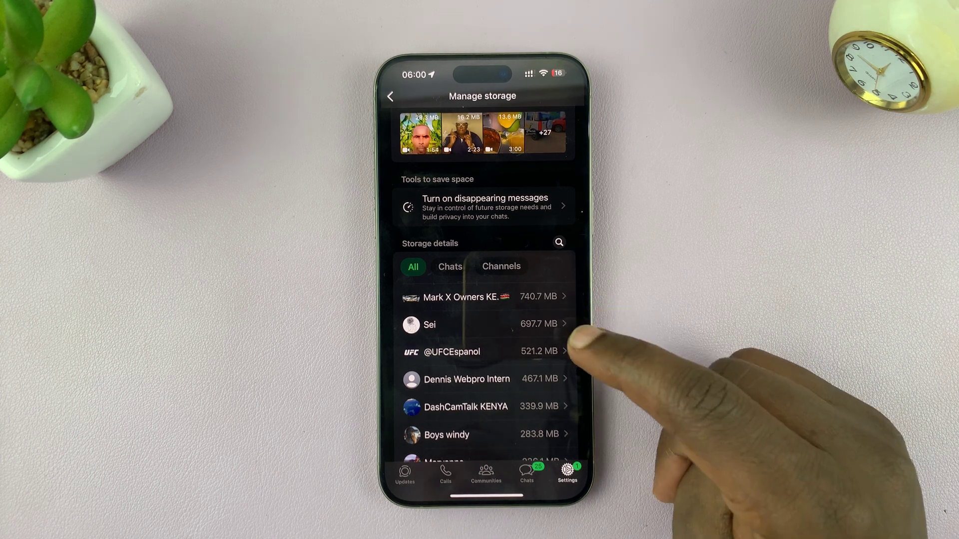
scroll(525, 315, down, 1)
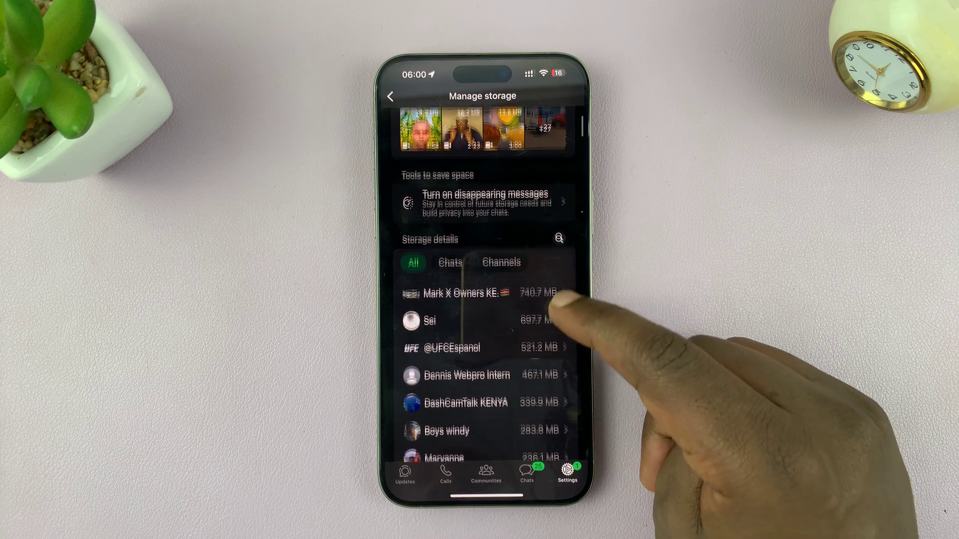
click(528, 321)
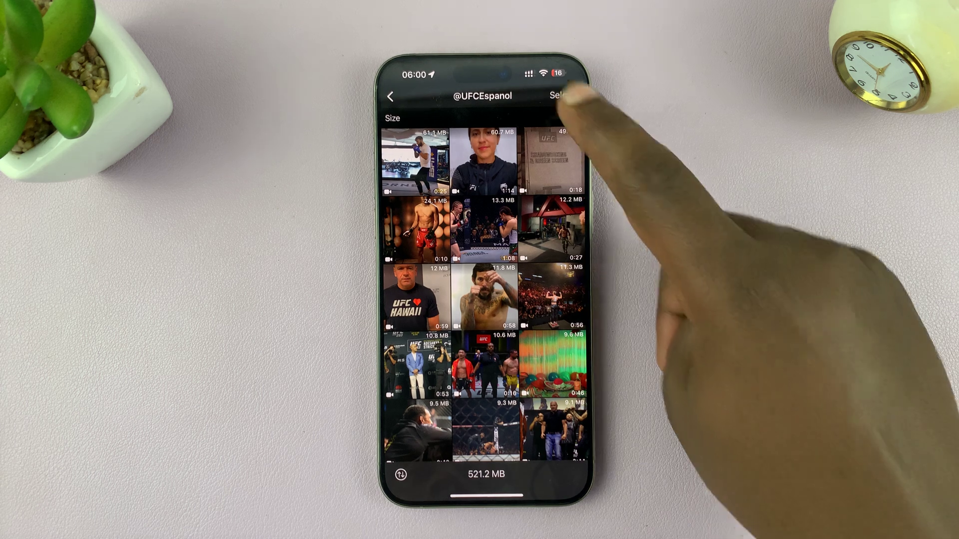
click(562, 95)
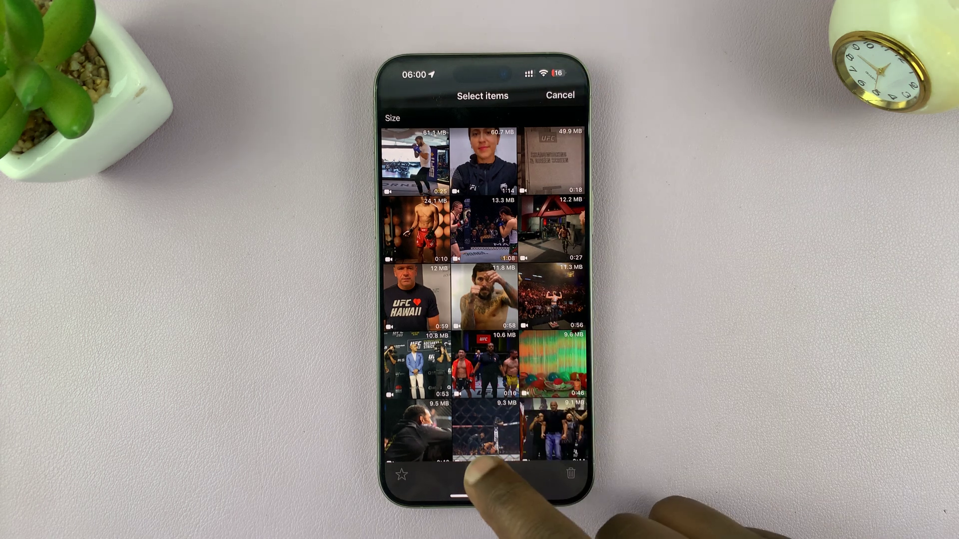
click(418, 474)
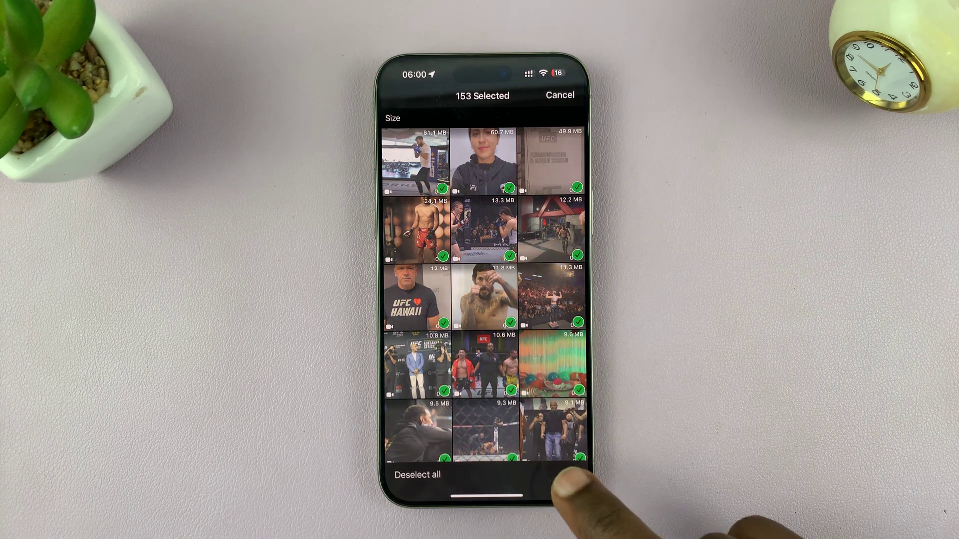
click(571, 473)
click(424, 465)
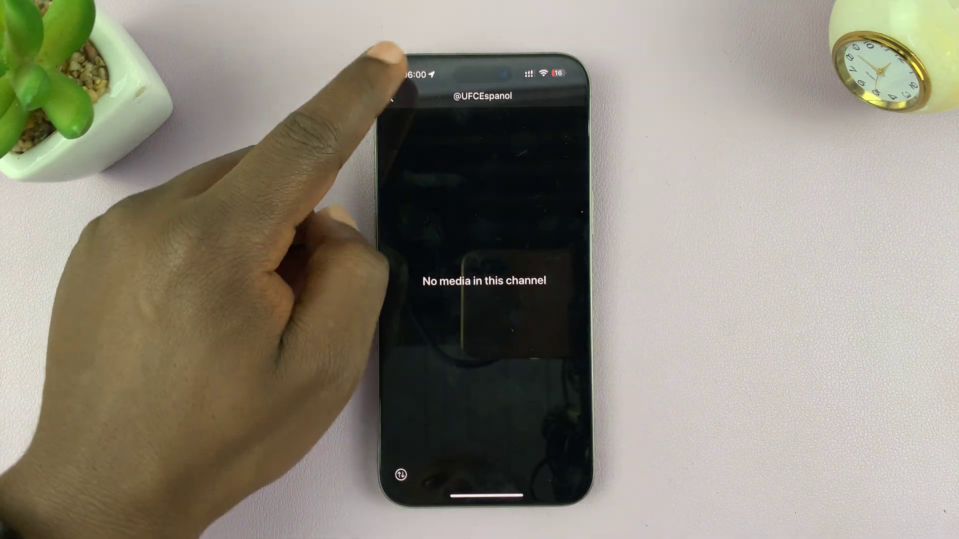
click(390, 96)
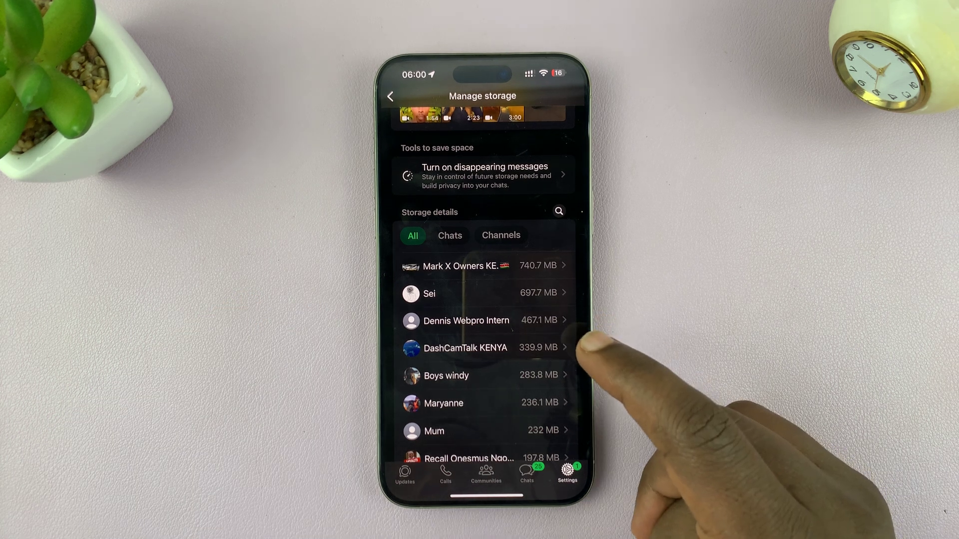
drag(554, 405, 555, 313)
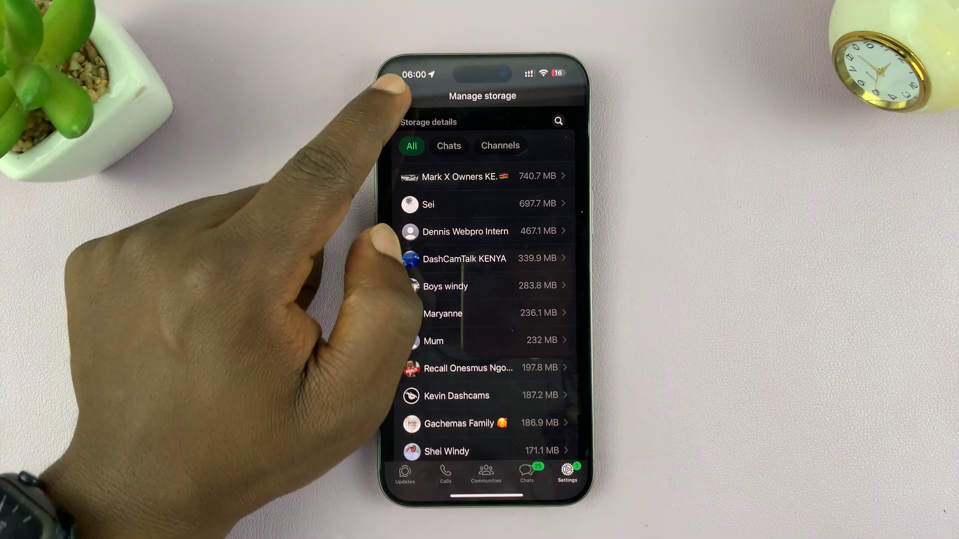
Back out twice from Manage storage to WhatsApp's main Settings list.
click(391, 96)
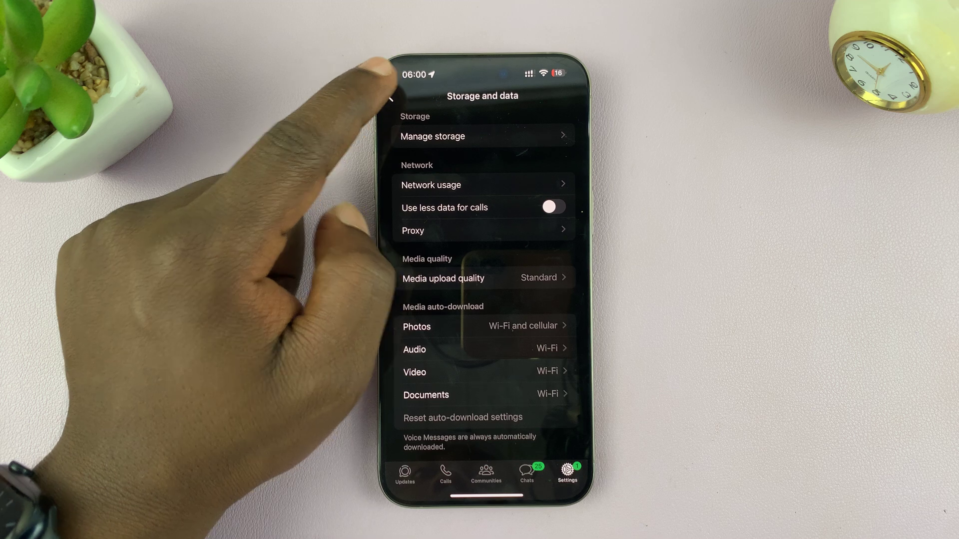
click(391, 96)
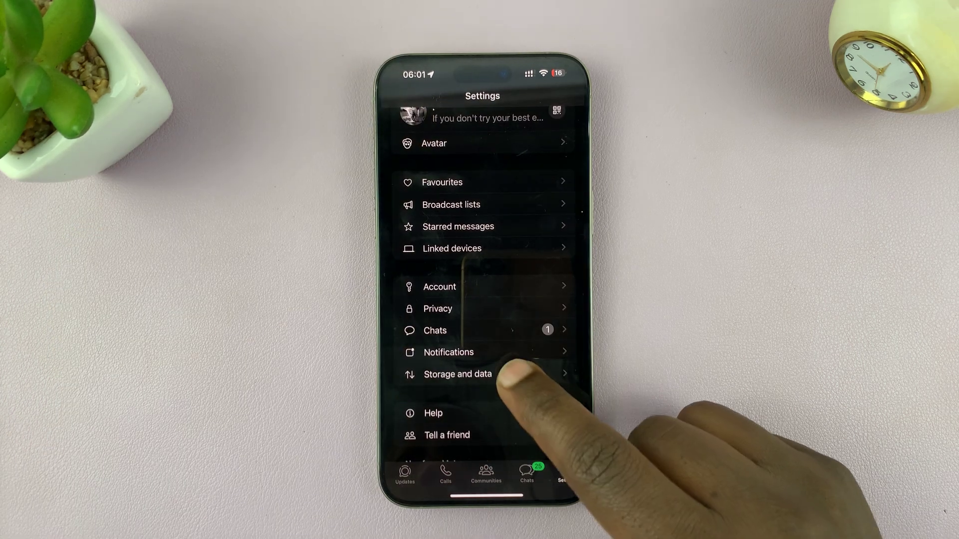
Reopen Manage storage to check 5.84 GB used and 4.11 GB of large files, then return to Settings.
click(517, 374)
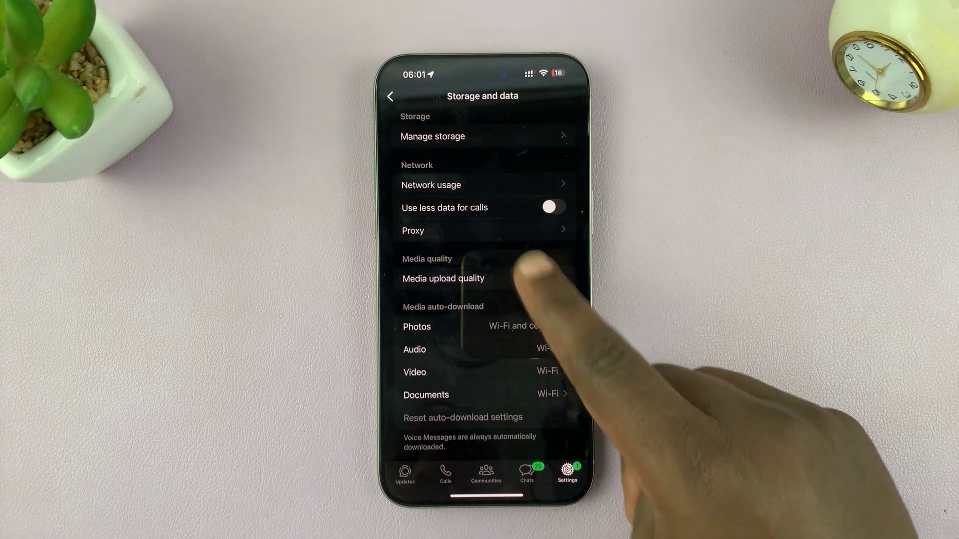
click(525, 136)
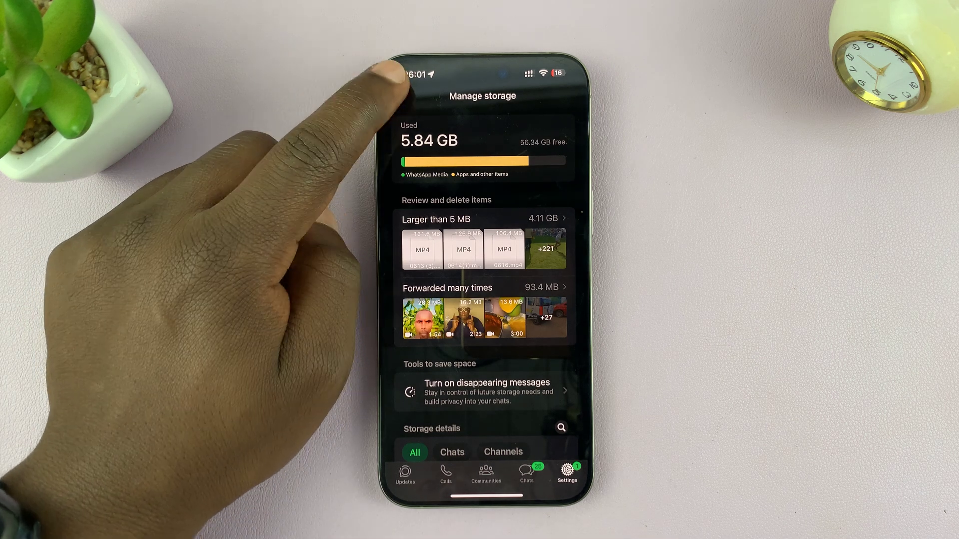
click(409, 97)
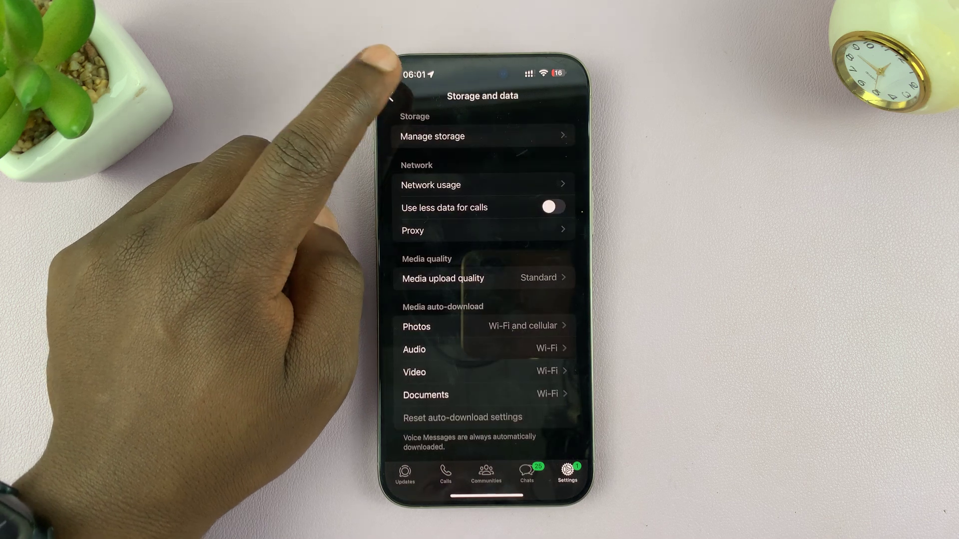
click(397, 87)
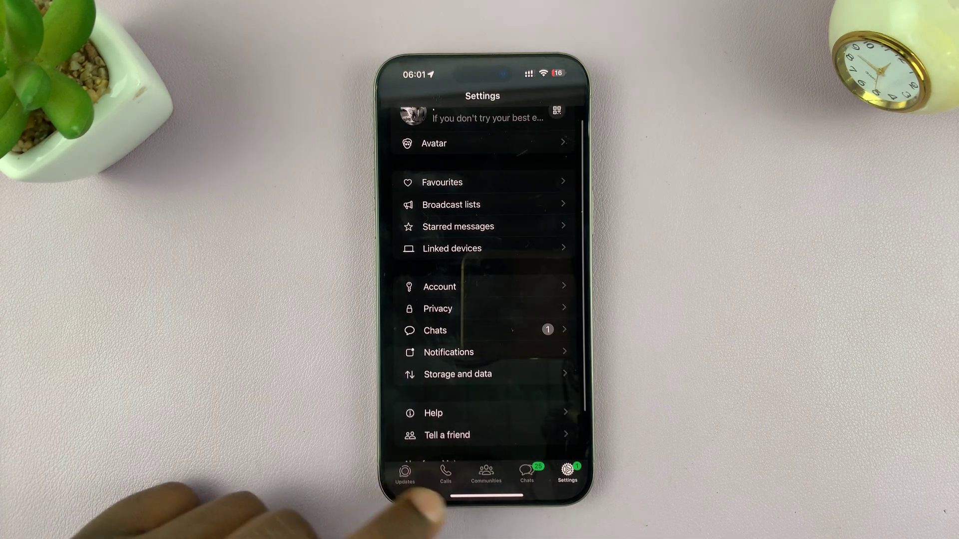